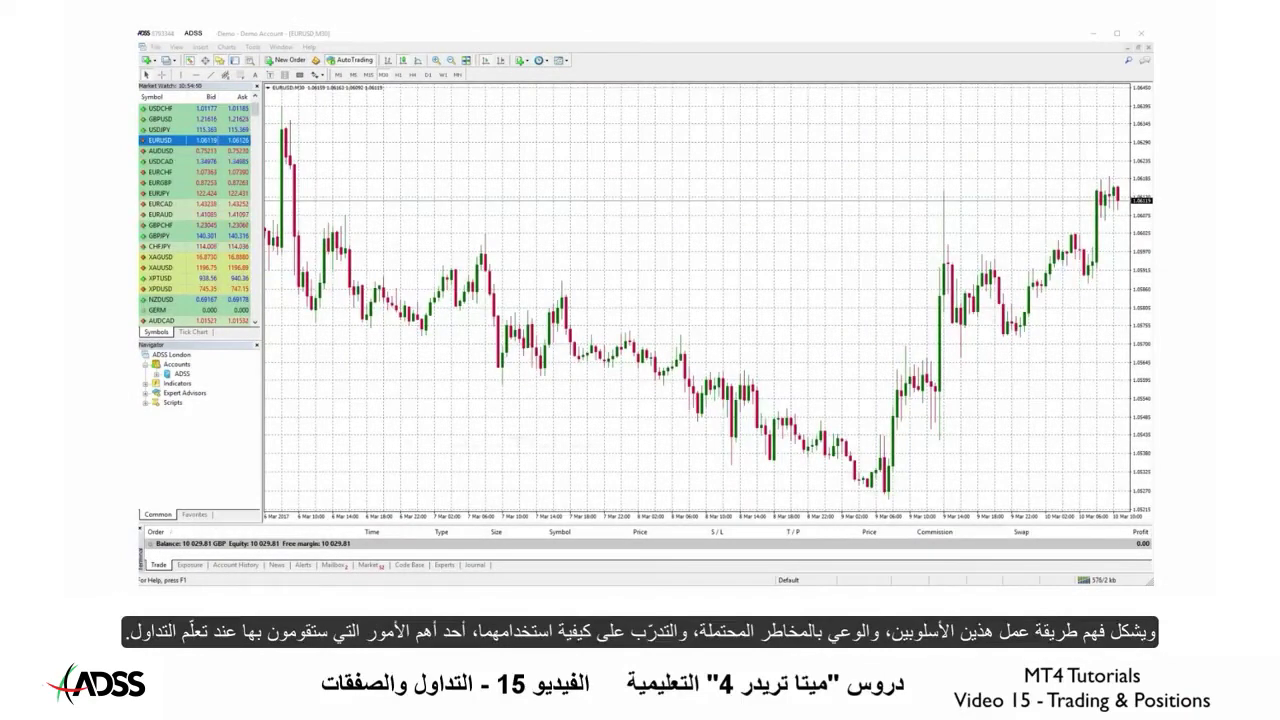
Open a new 0.30-lot EURUSD order ticket from the chart and comment it 'Demo Trade'
right_click(601, 225)
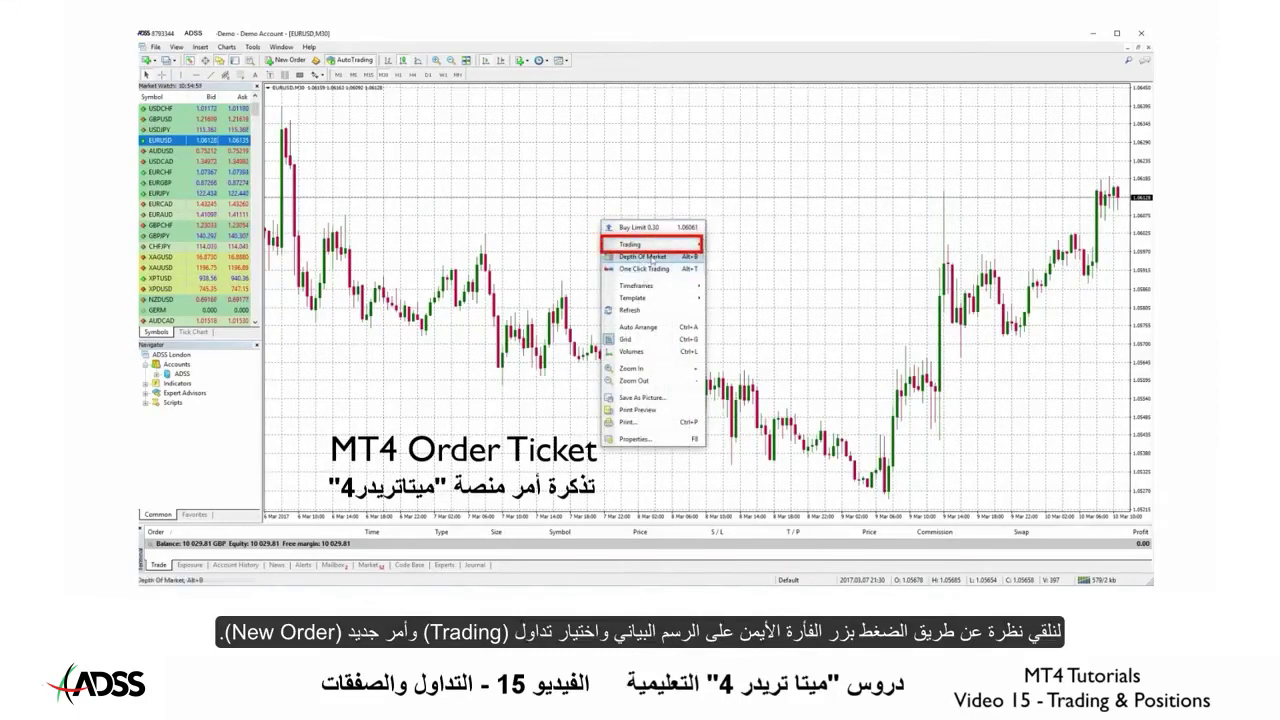
mouse_move(650, 244)
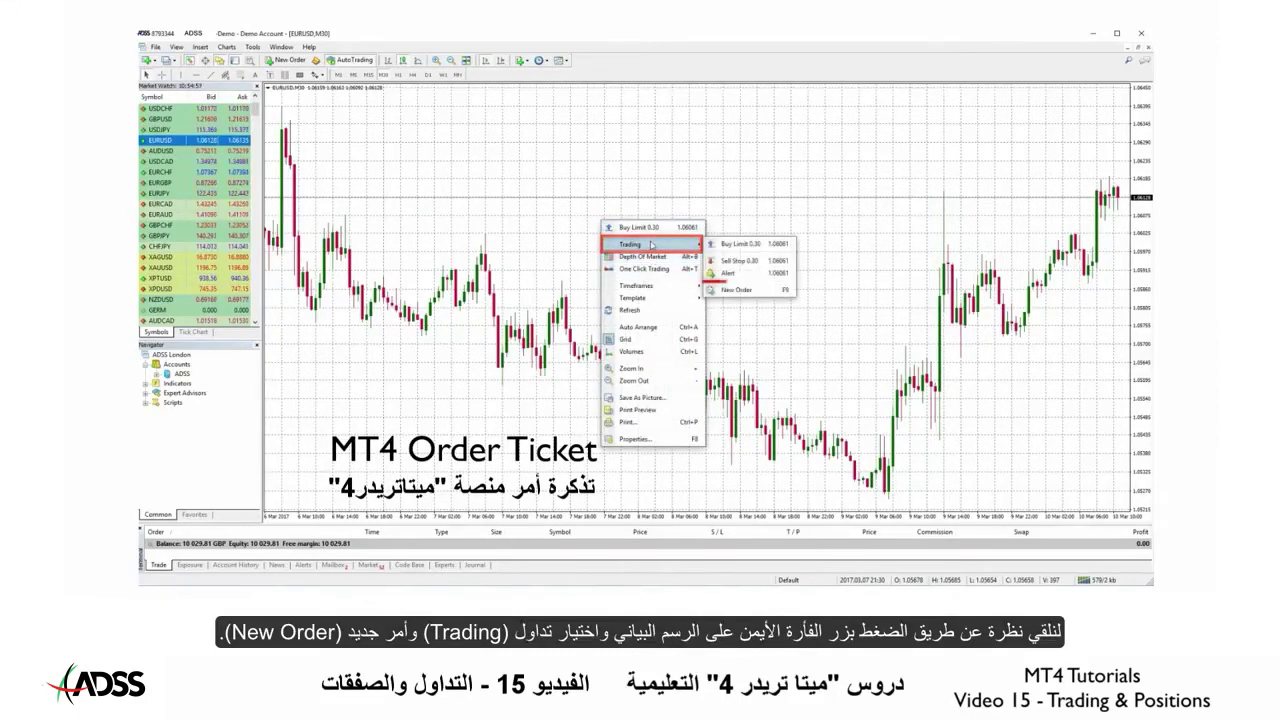
click(749, 290)
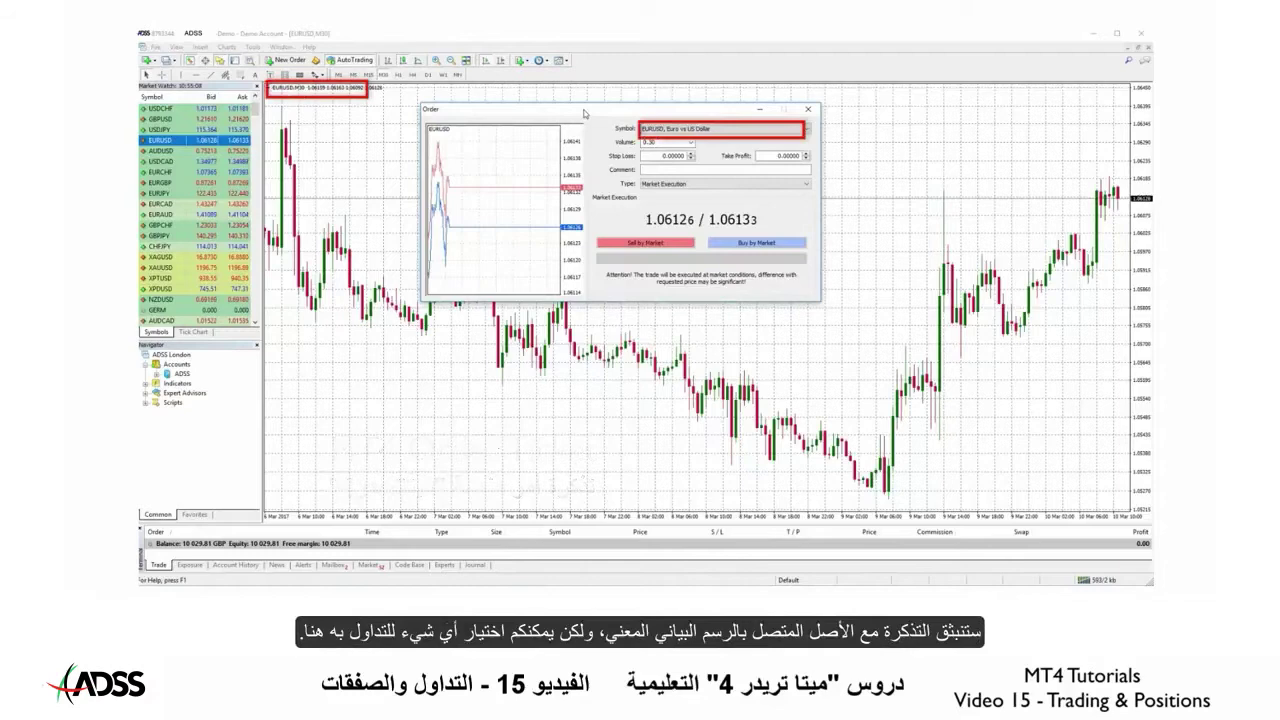
click(808, 129)
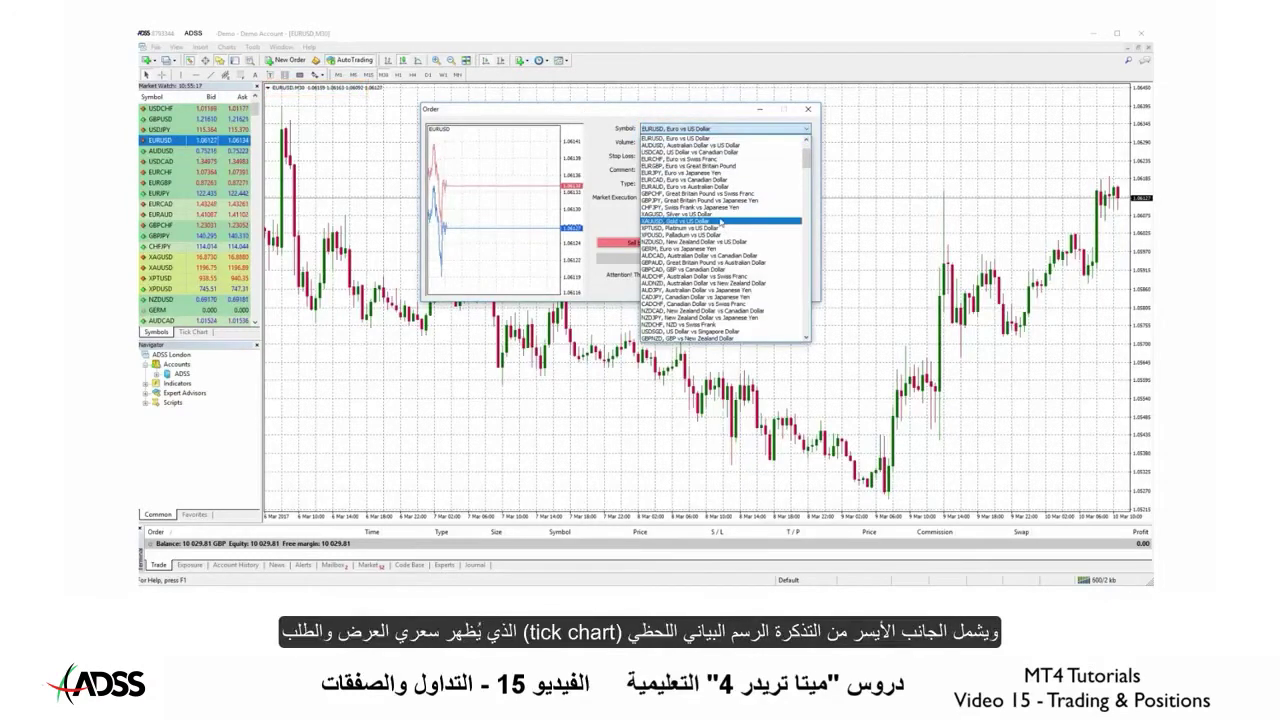
click(681, 131)
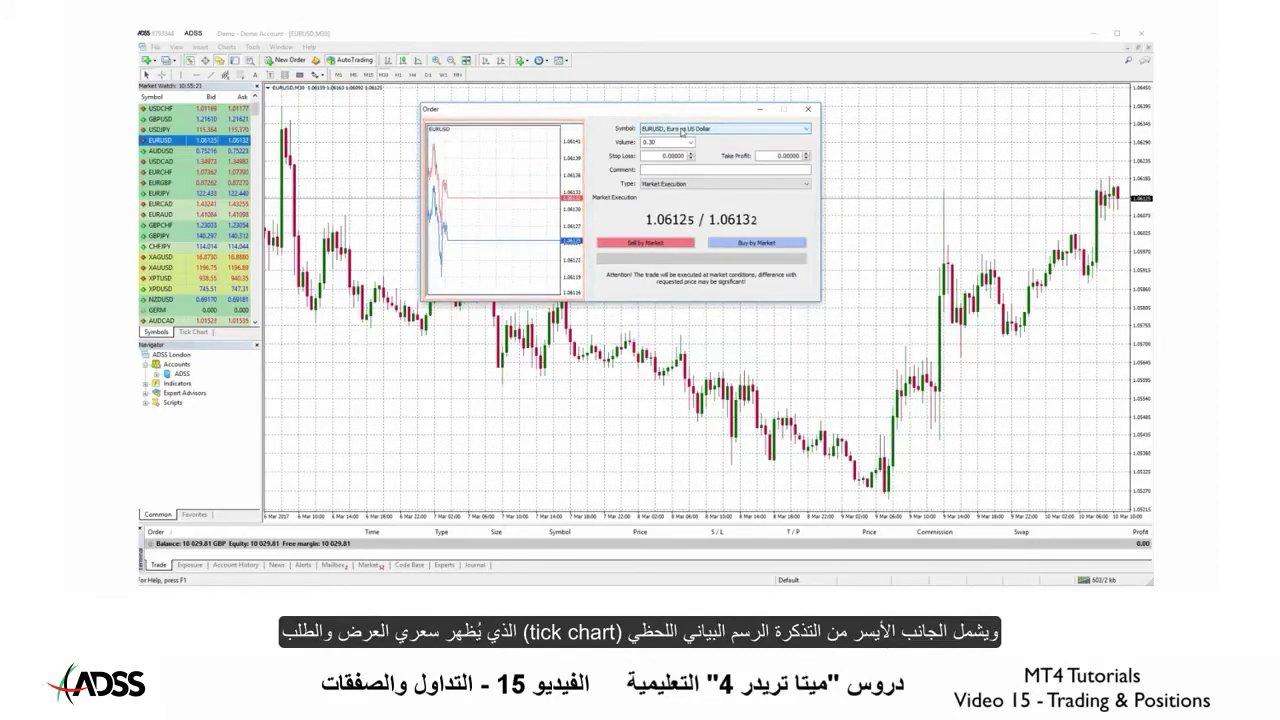
click(660, 170)
text(Demo Trade)
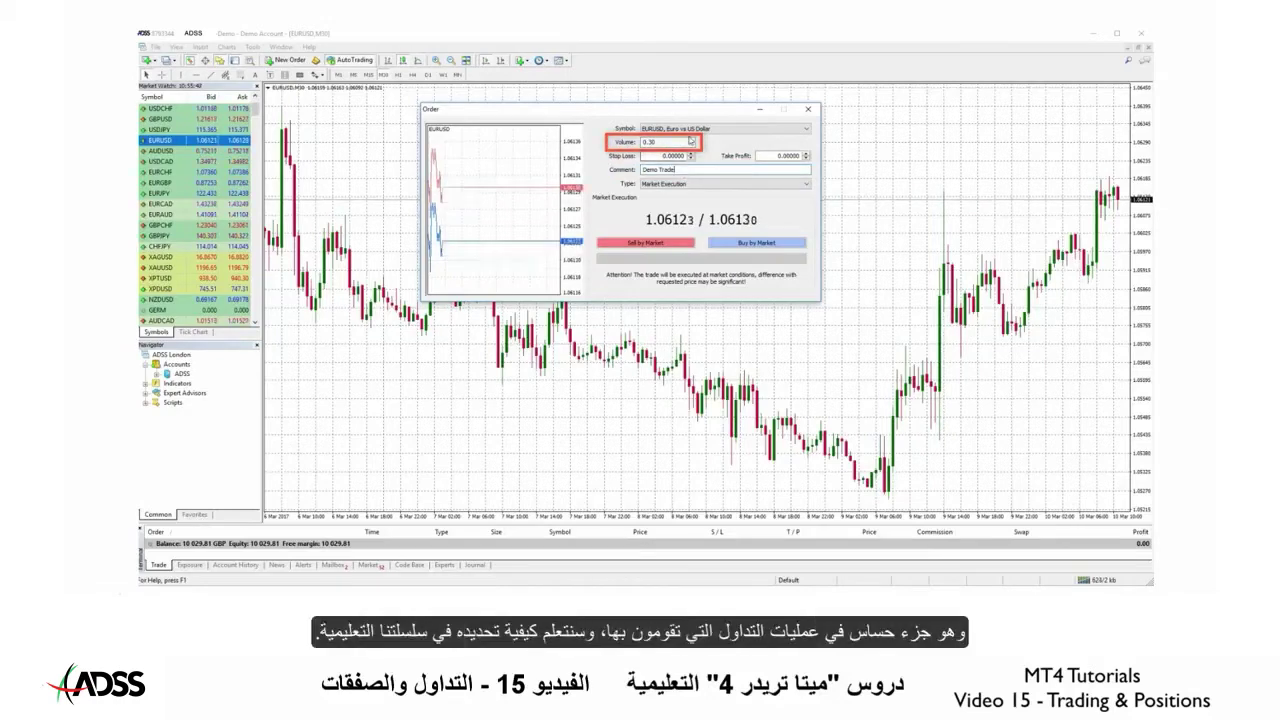
Keep the volume at 0.30 lots and set the stop loss to 1.06186
click(691, 143)
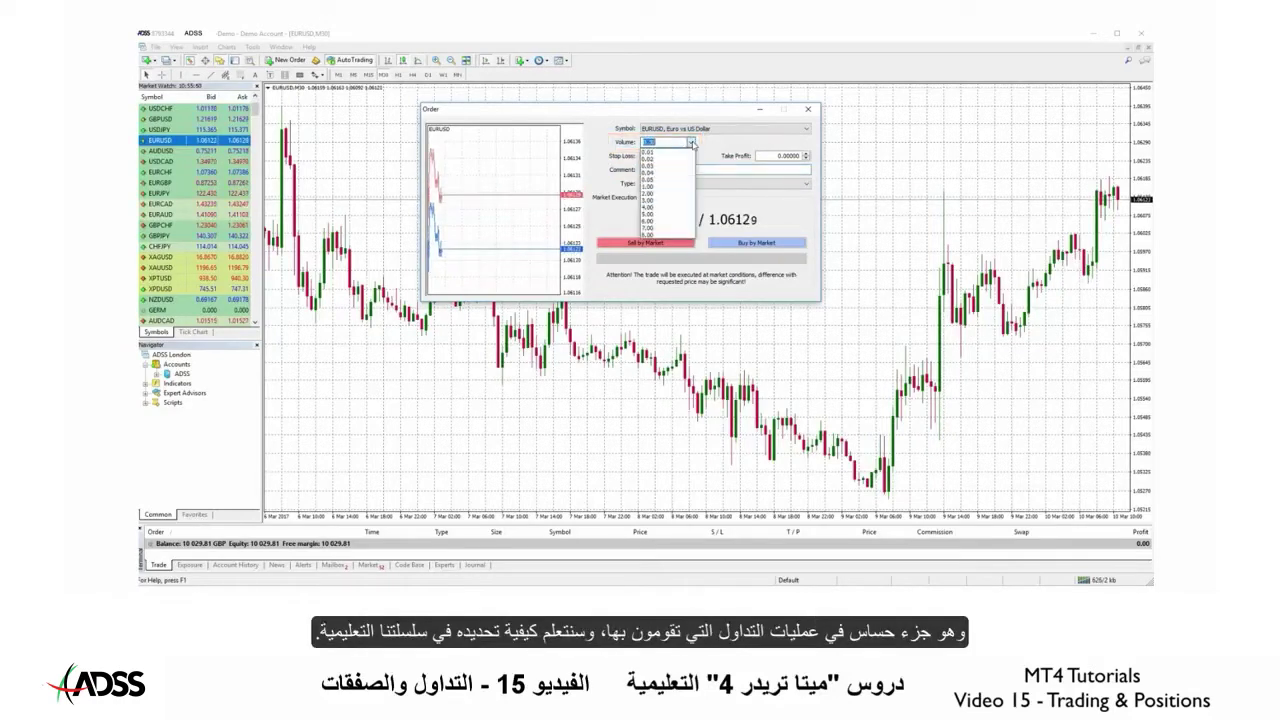
click(692, 144)
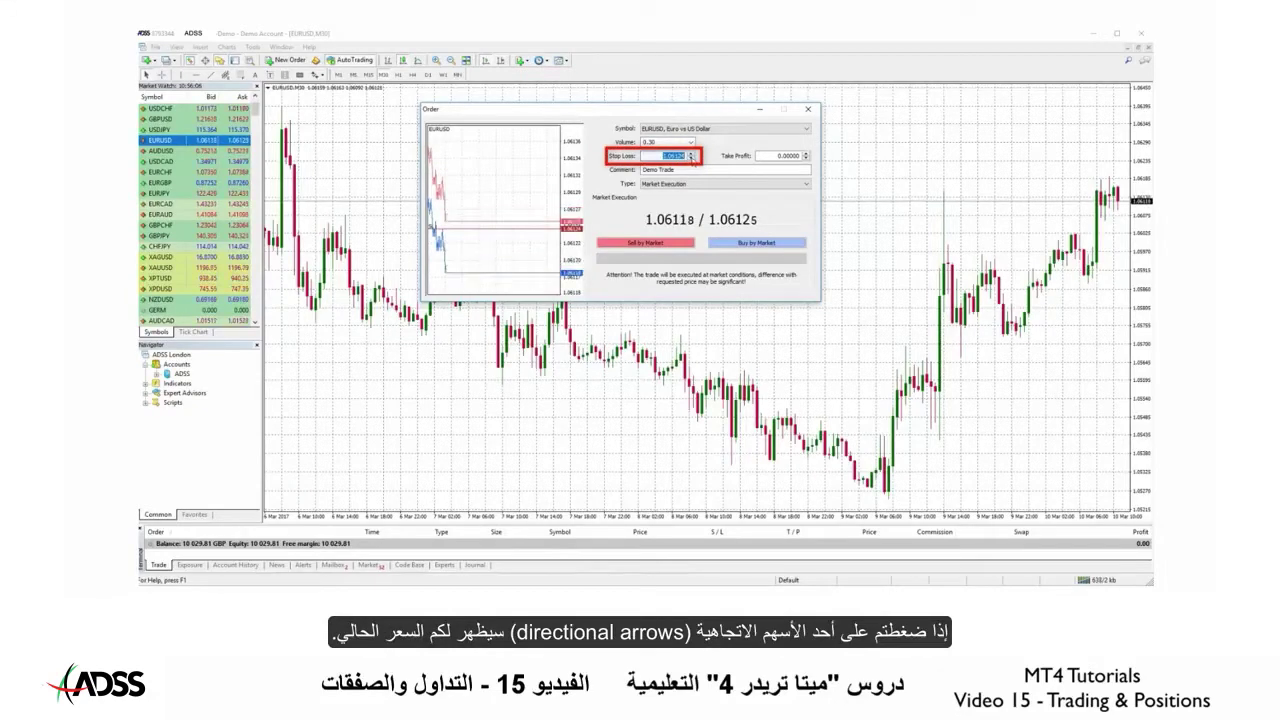
click(691, 159)
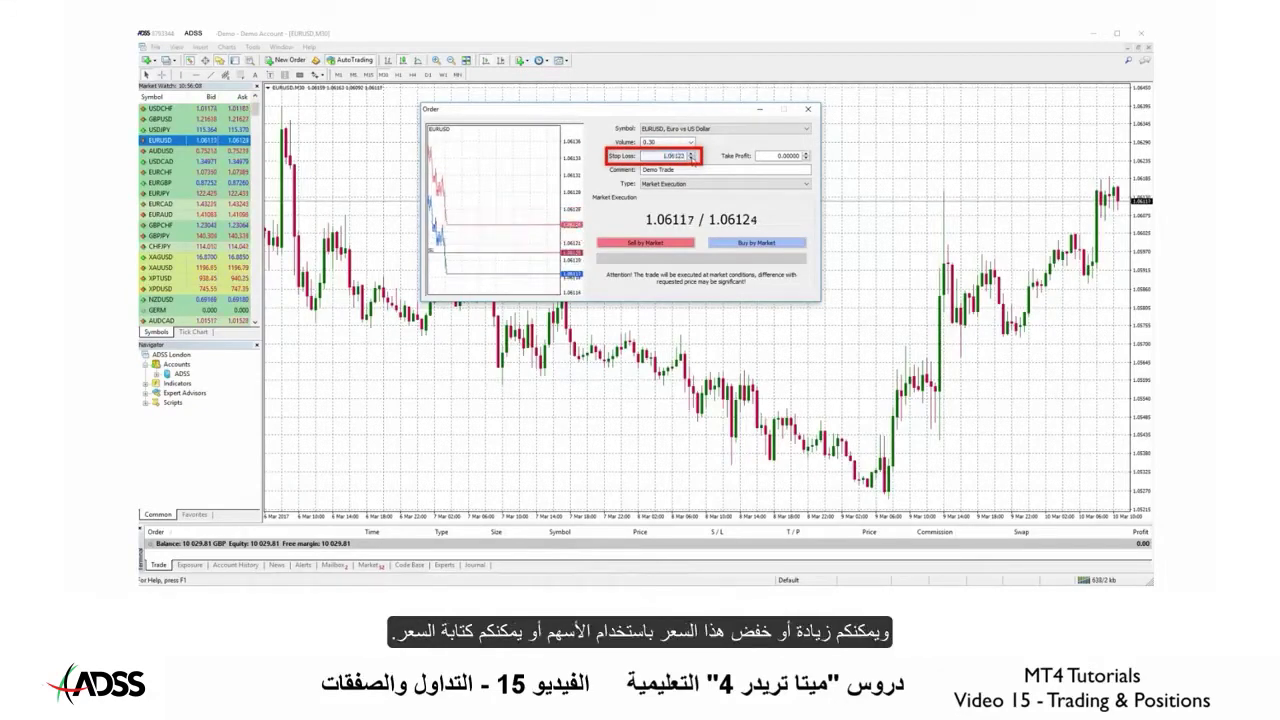
click(691, 159)
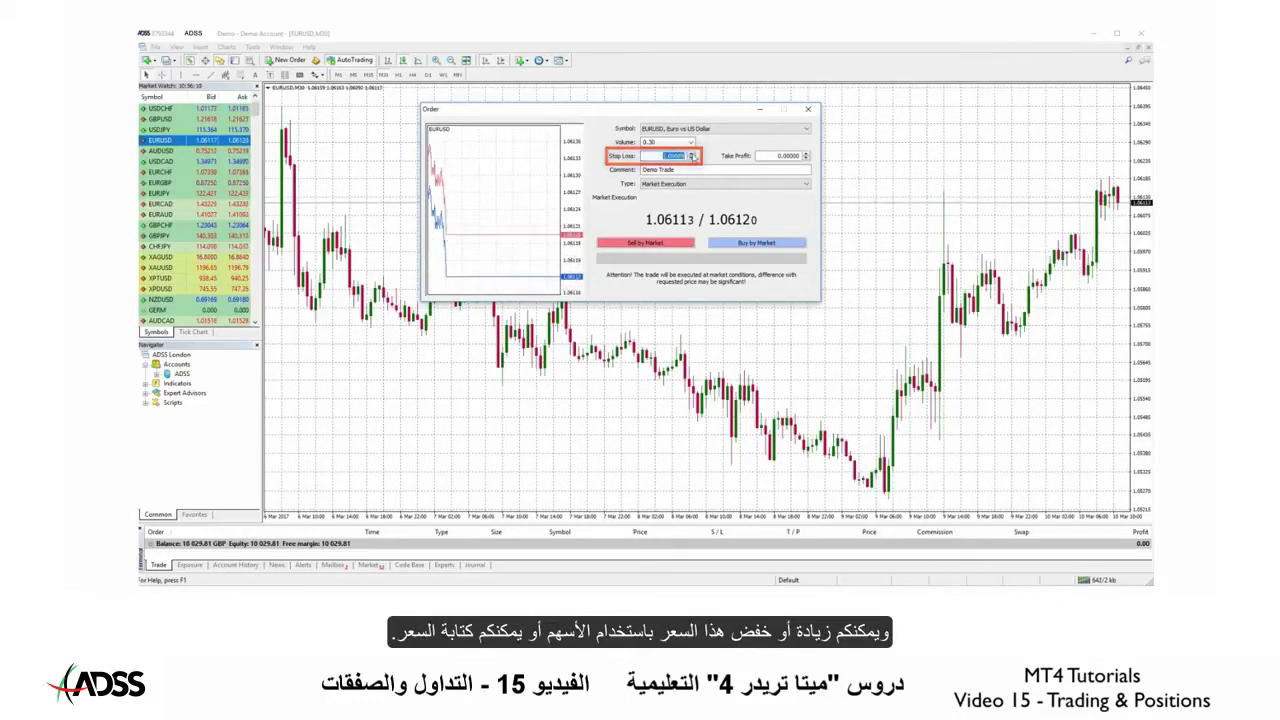
Fill in the take-profit price, stepping it down a few levels from the current price
click(806, 159)
click(806, 159)
click(806, 159)
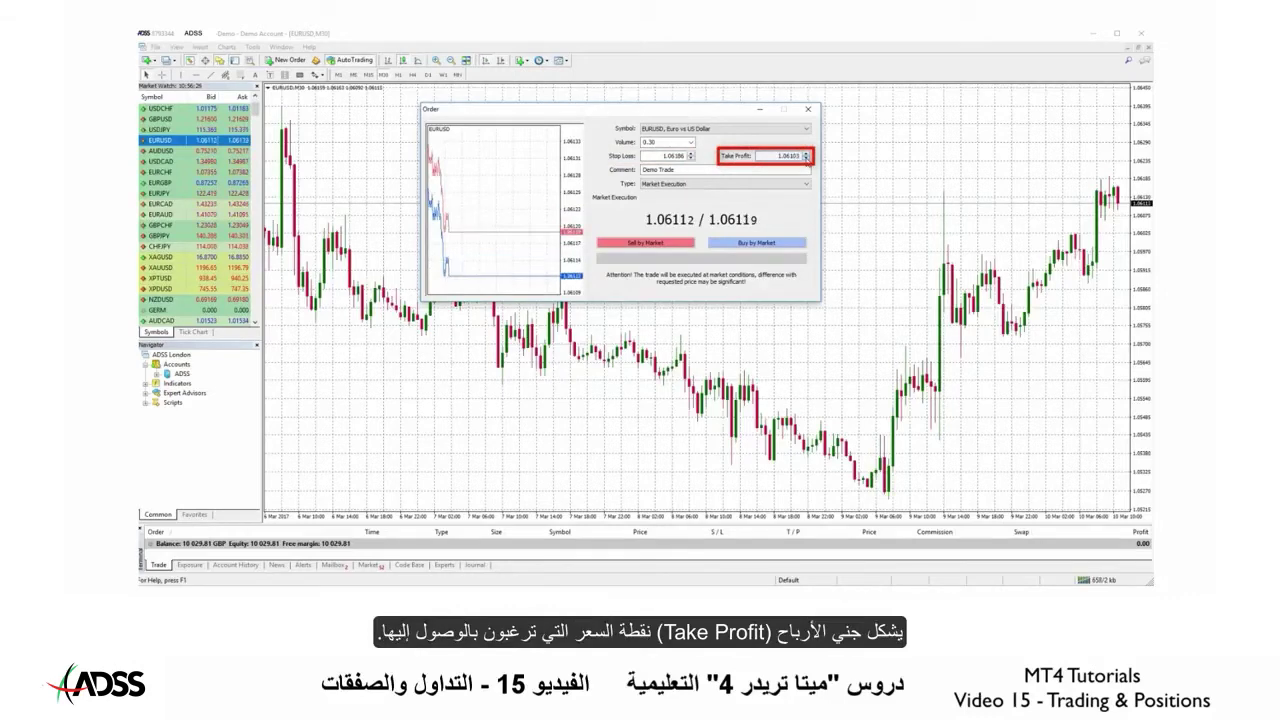
click(806, 159)
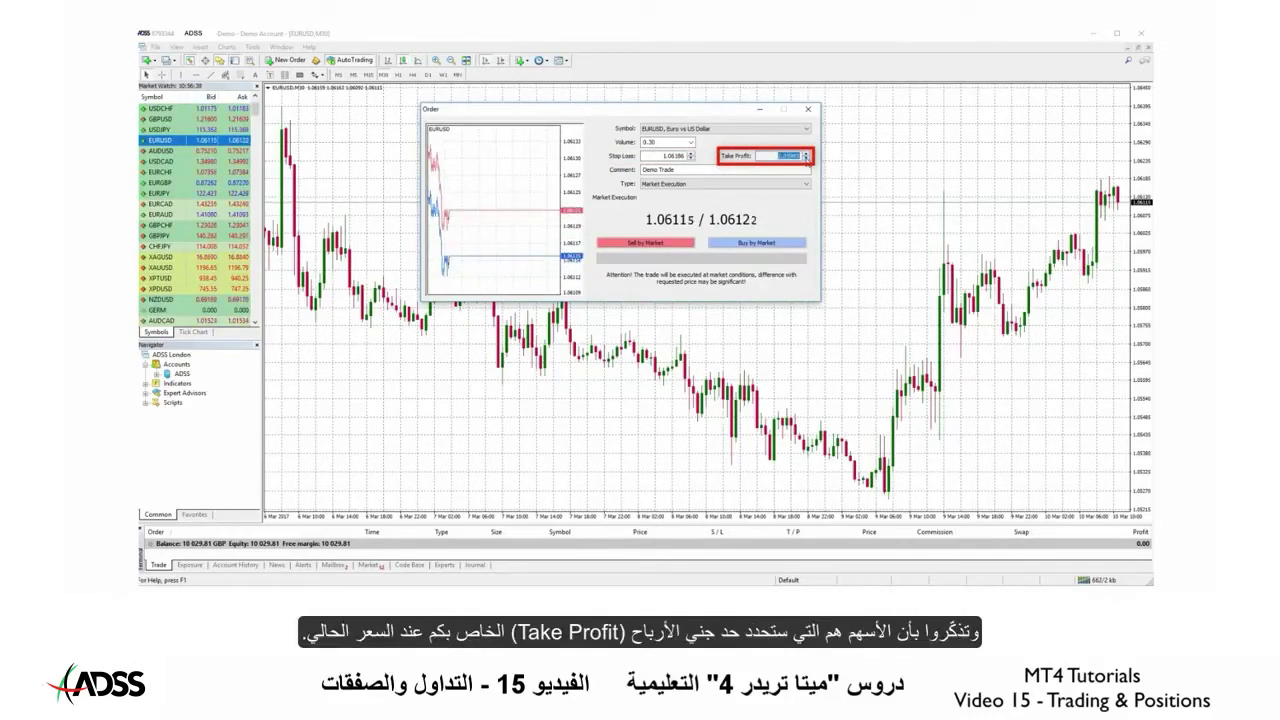
click(806, 159)
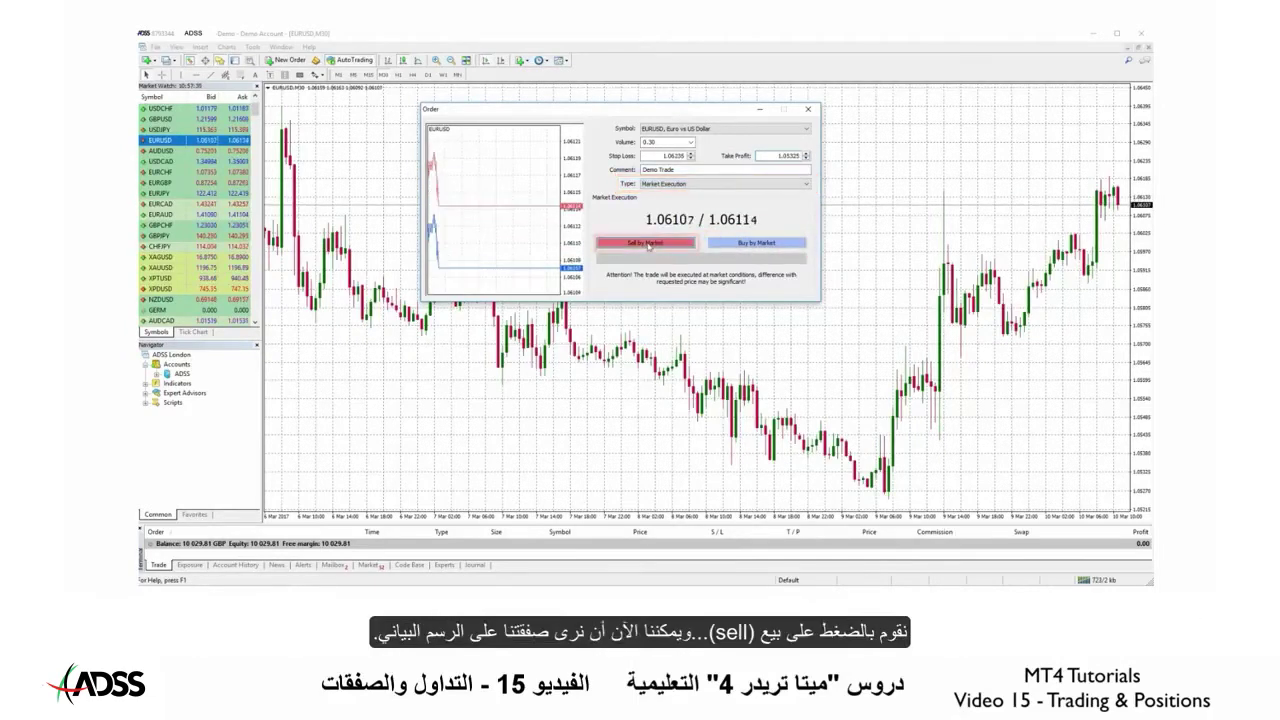
Sell 0.30 lots EURUSD at market, then drag the stop loss to 1.06261 and the take profit up
click(645, 243)
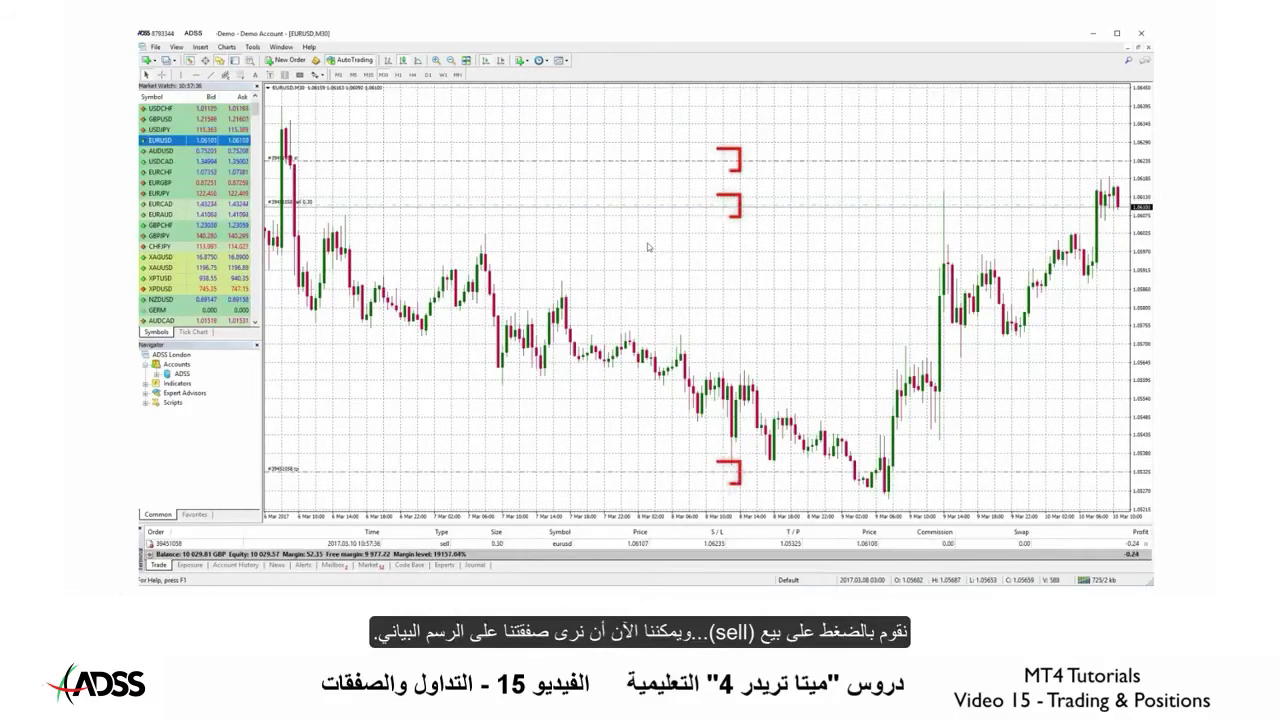
drag(690, 160, 693, 126)
mouse_move(689, 121)
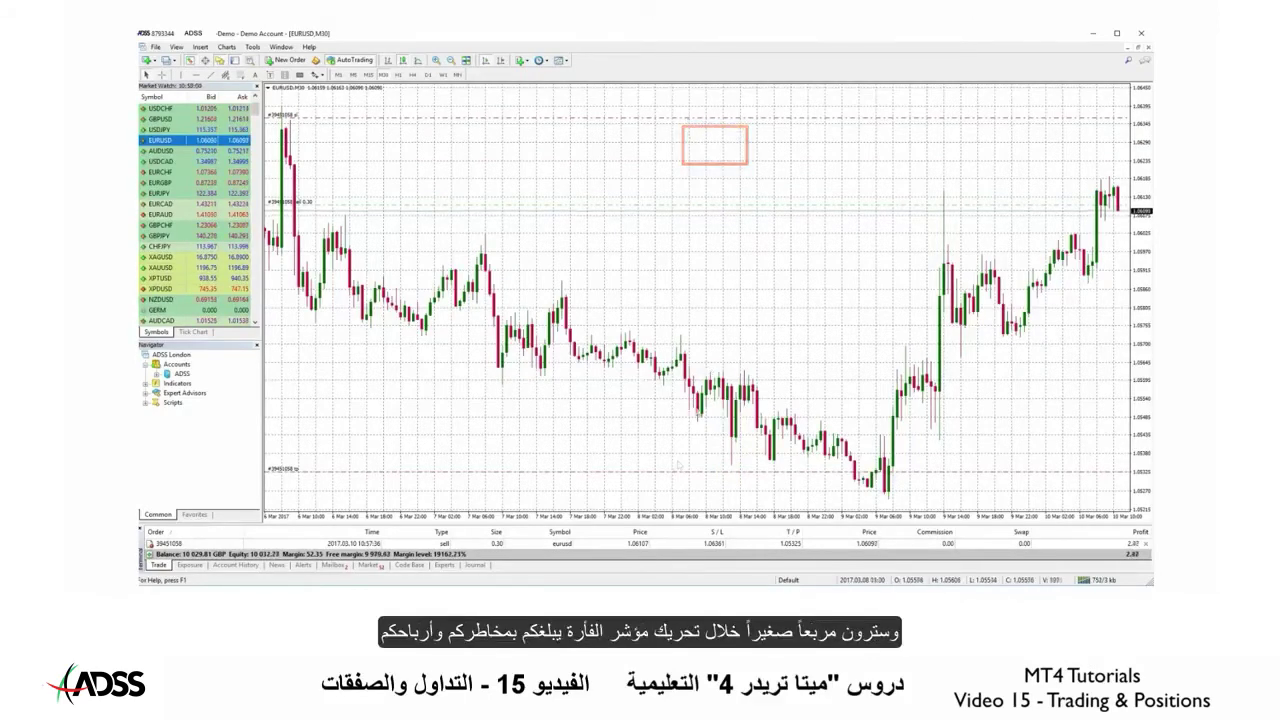
mouse_move(663, 477)
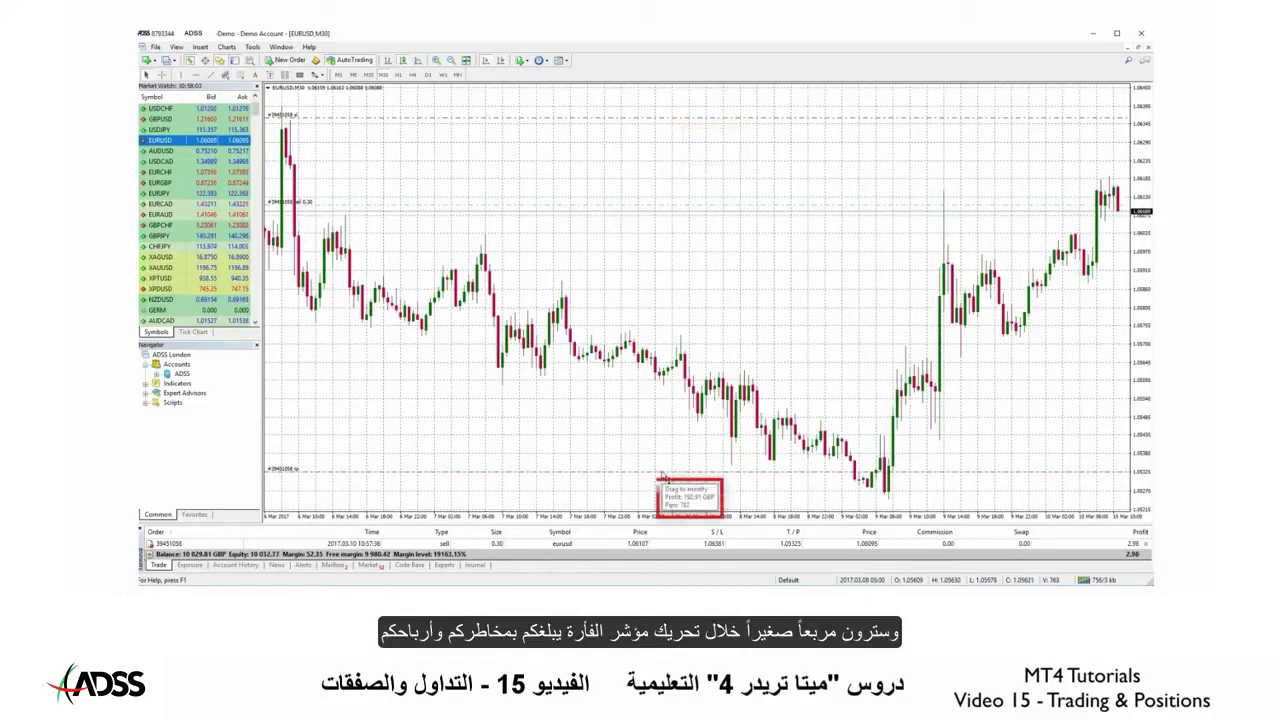
drag(663, 477, 663, 440)
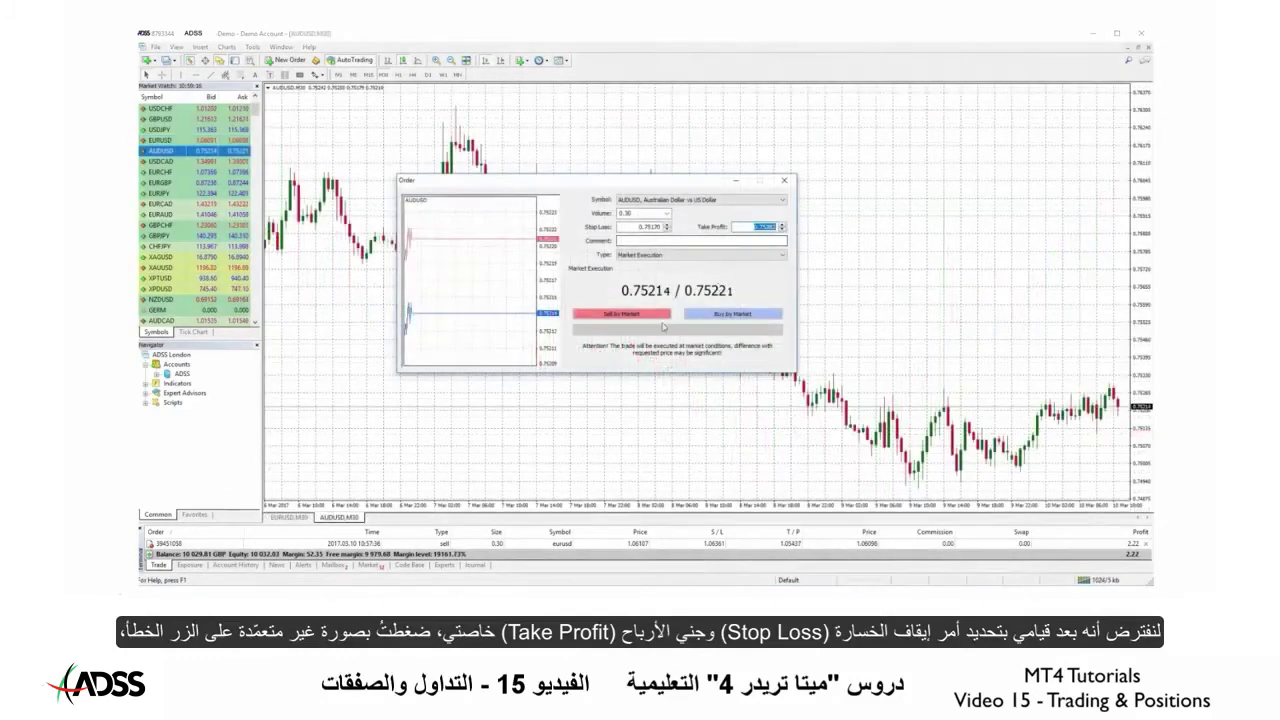
Switch the AUDUSD order ticket from Market Execution to Pending Order
click(639, 315)
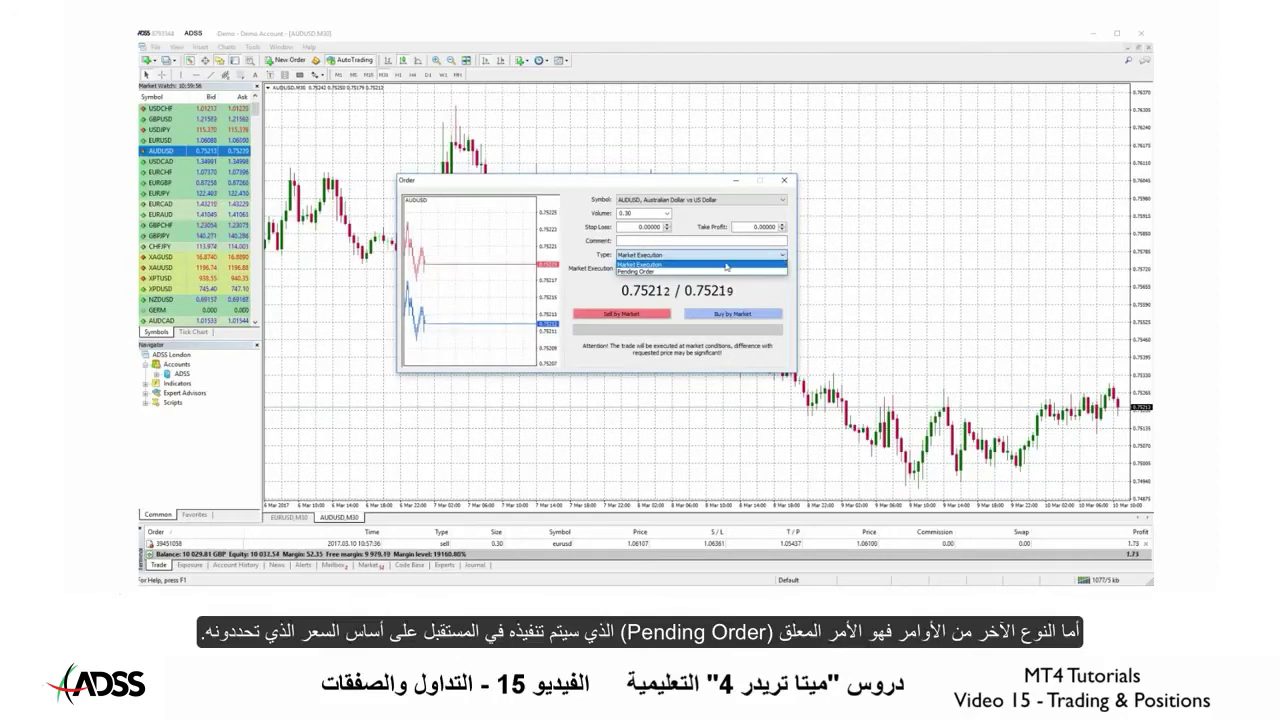
click(690, 255)
click(686, 274)
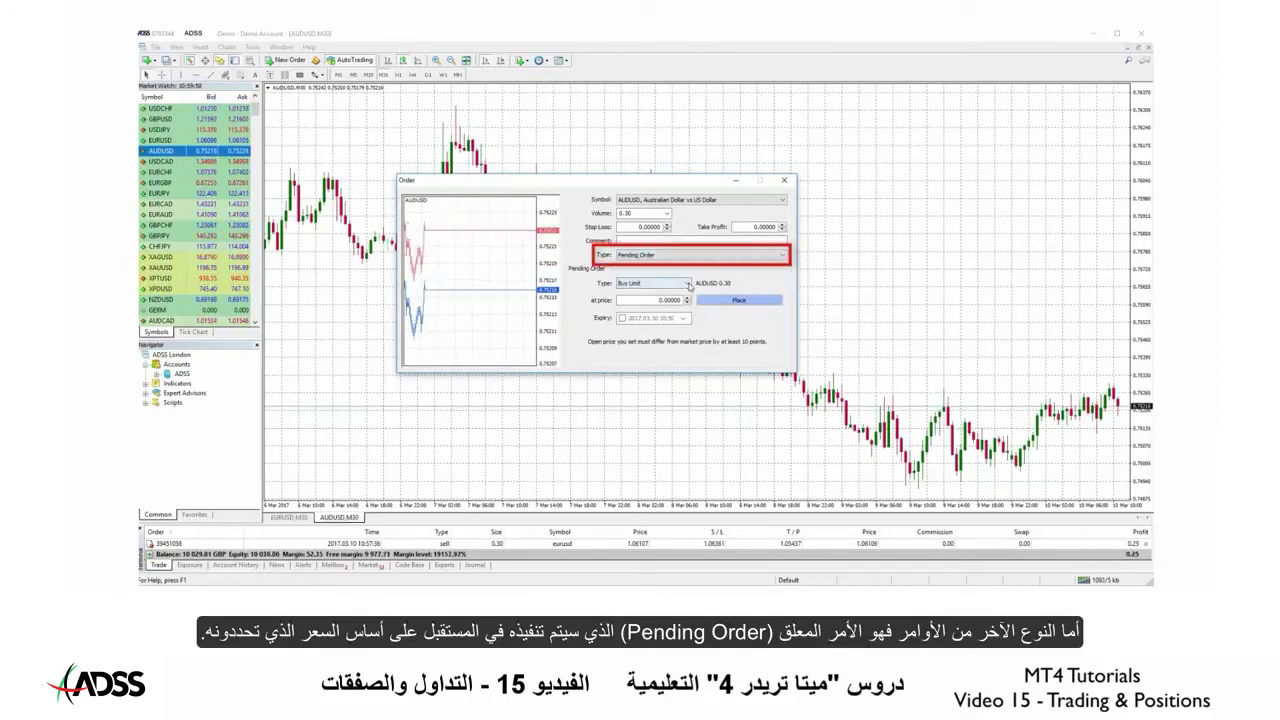
Check the pending order types on the AUDUSD ticket, leaving it as a 0.30-lot Buy Limit
click(687, 284)
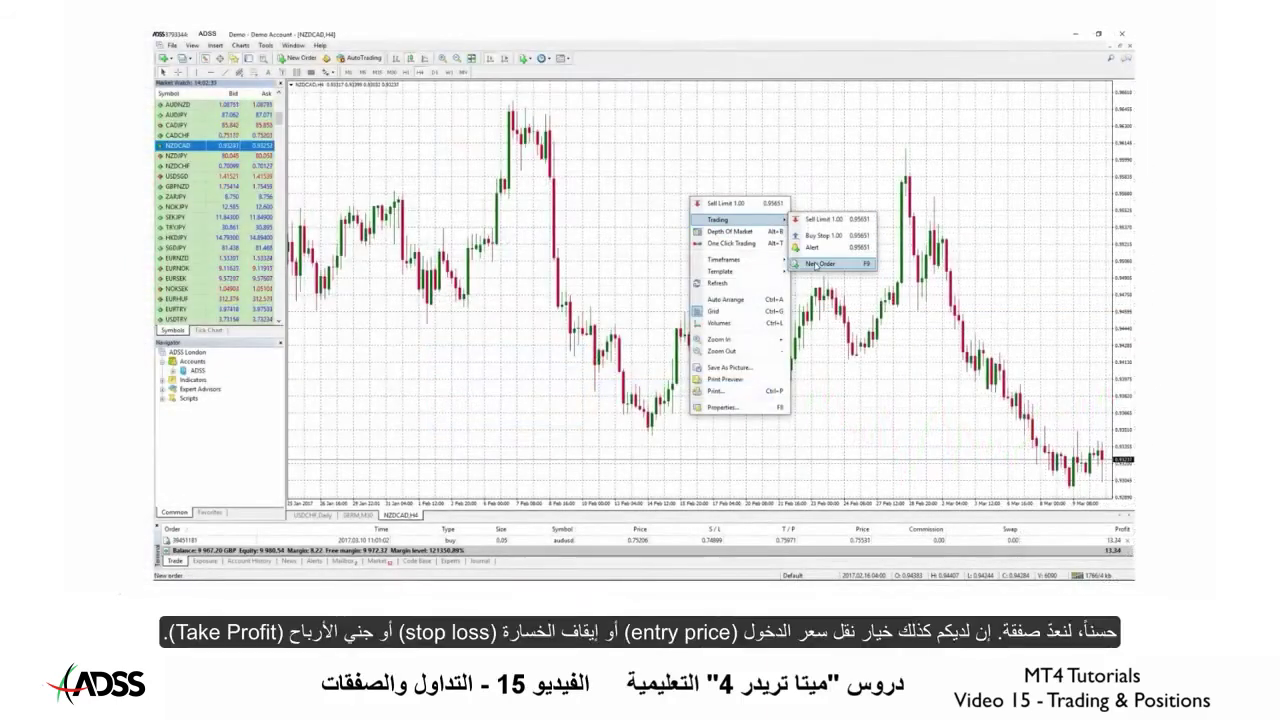
Place a 0.30-lot NZDCAD Buy Stop pending order and drag its entry line higher
click(816, 265)
click(480, 230)
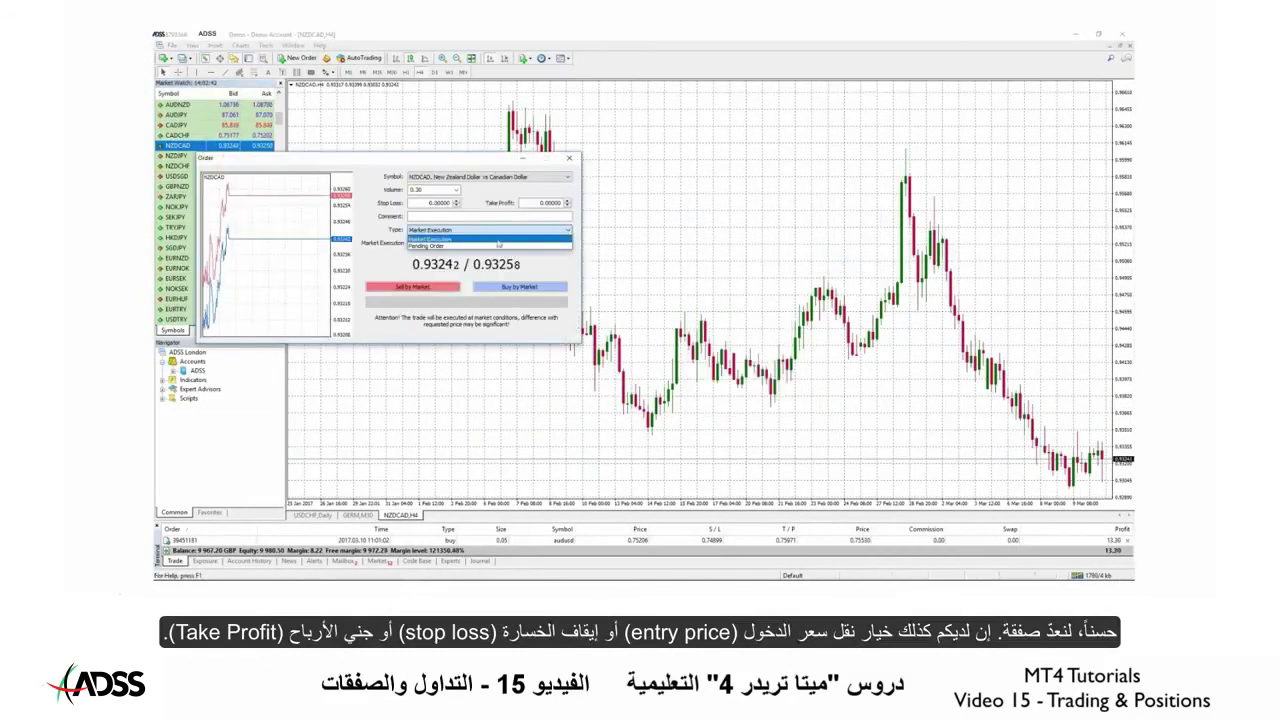
click(465, 247)
click(455, 258)
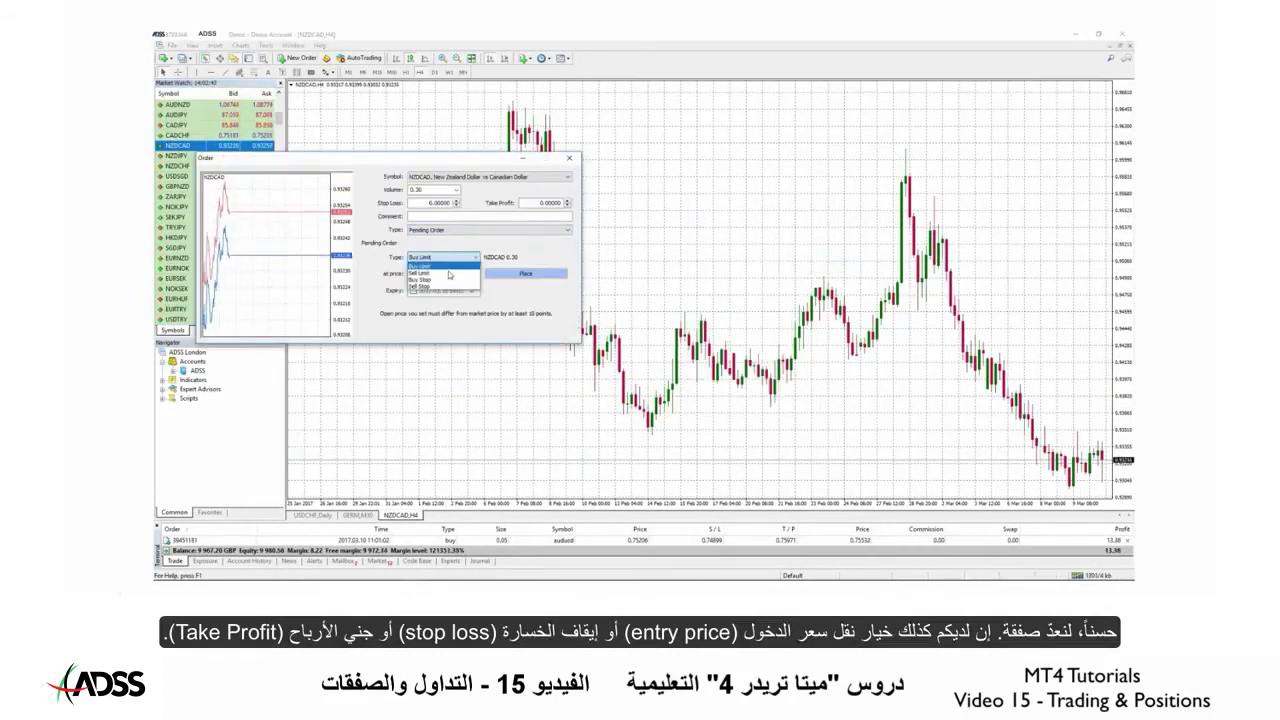
click(432, 279)
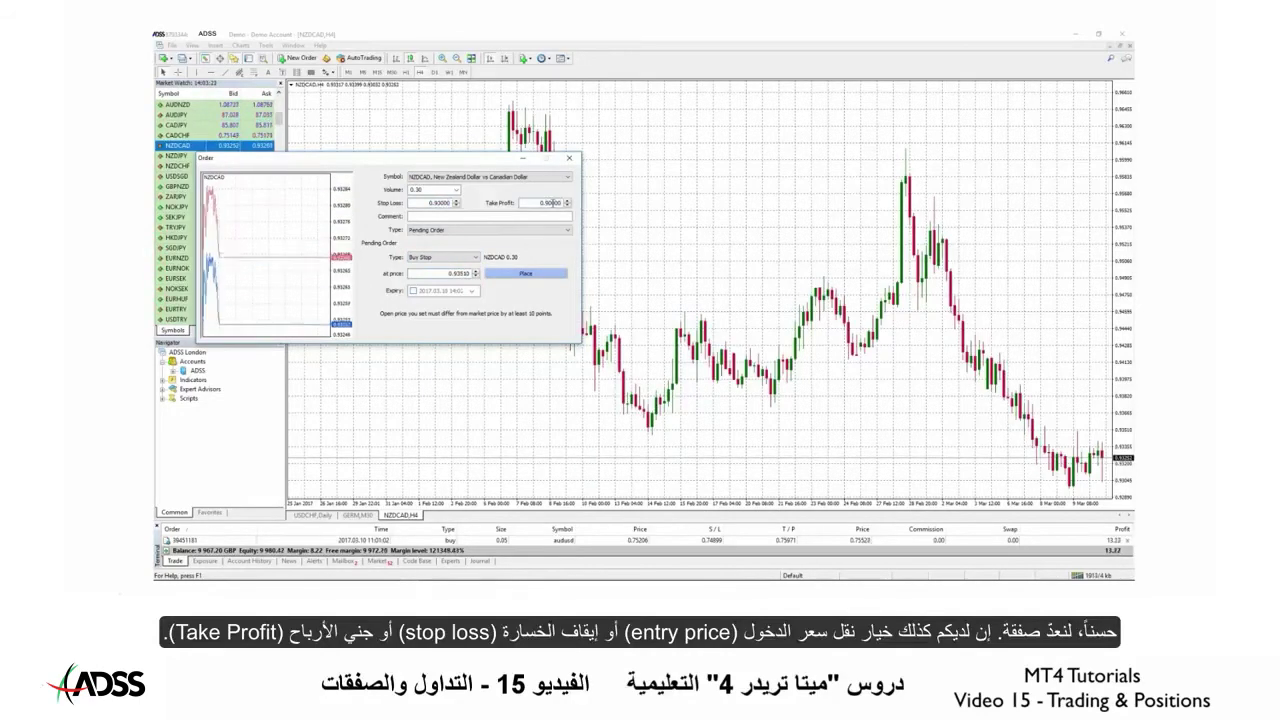
click(527, 273)
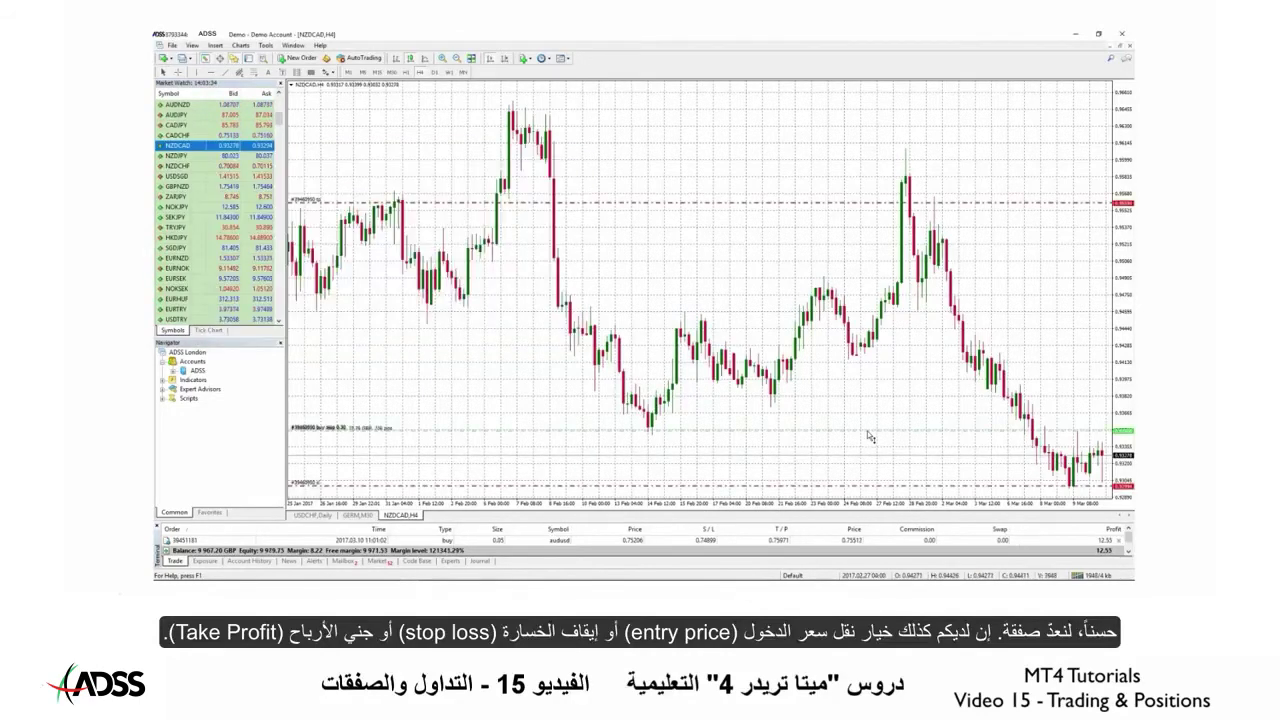
drag(870, 428, 872, 432)
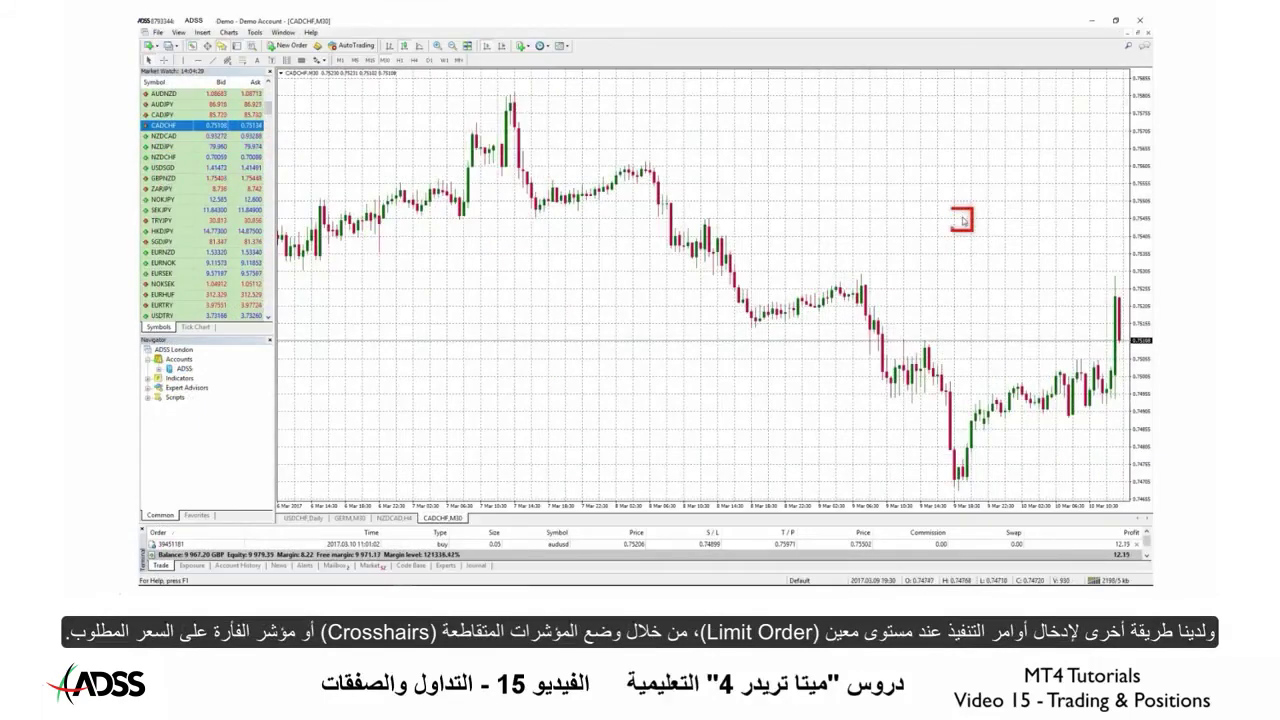
Place a 0.30-lot CADCHF Sell Limit at 0.75461 from the chart and drag it higher
right_click(963, 219)
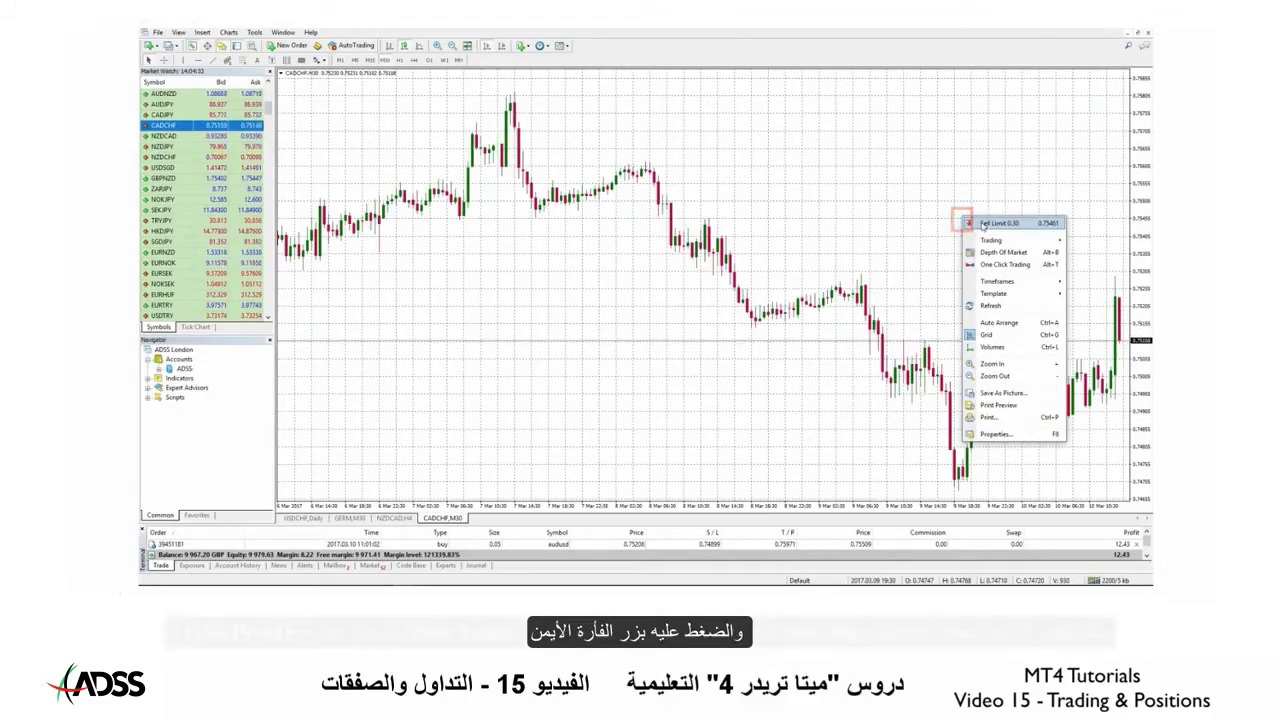
click(982, 224)
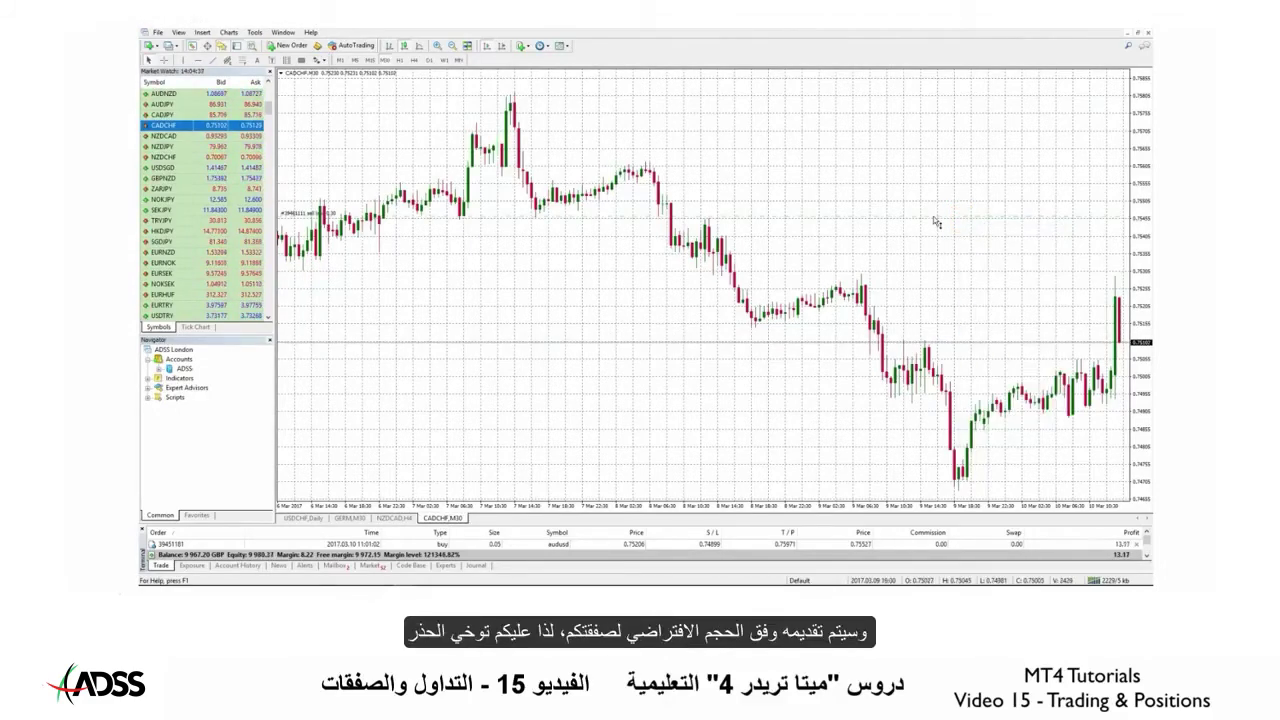
drag(936, 222, 938, 231)
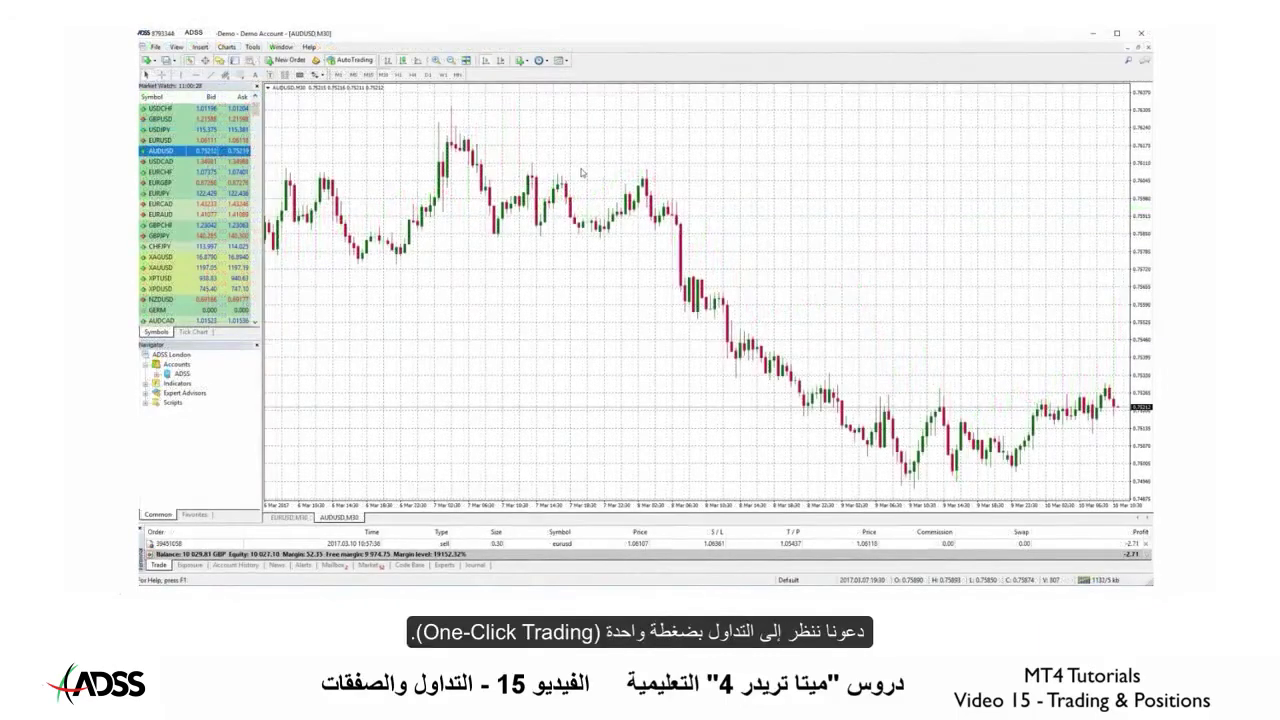
Turn on One Click Trading from the AUDUSD chart's context menu
right_click(737, 164)
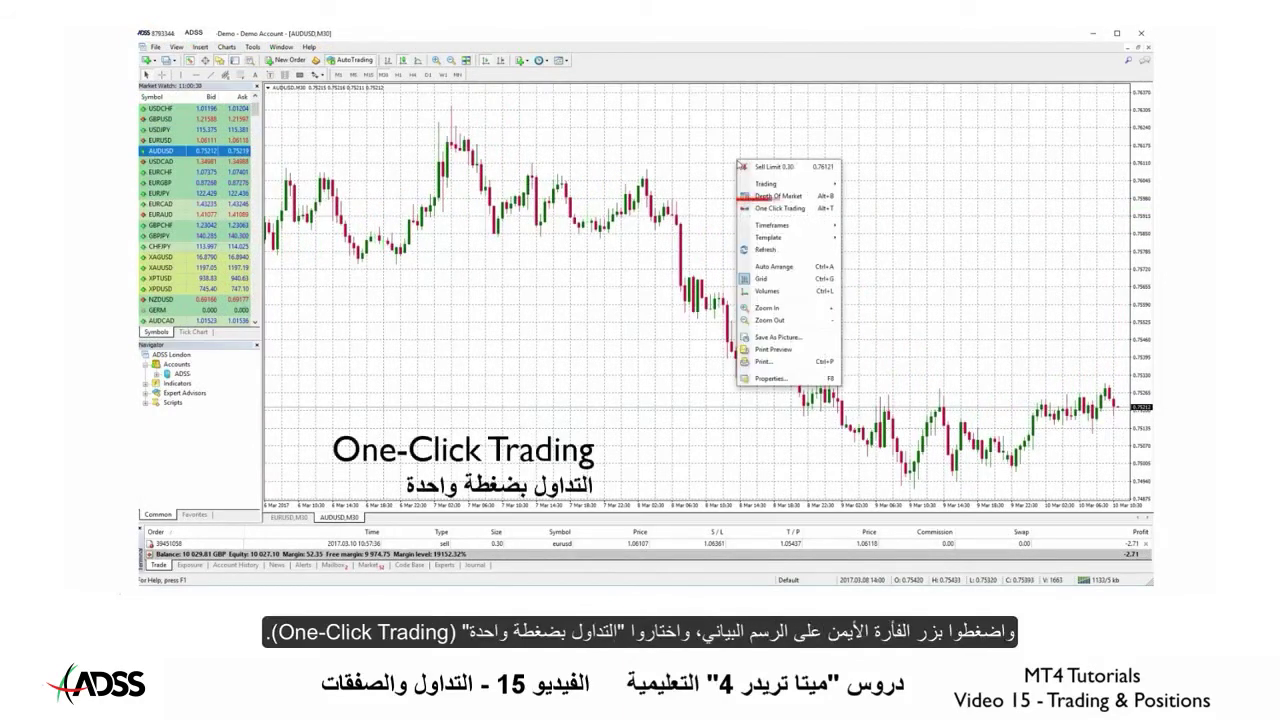
click(767, 209)
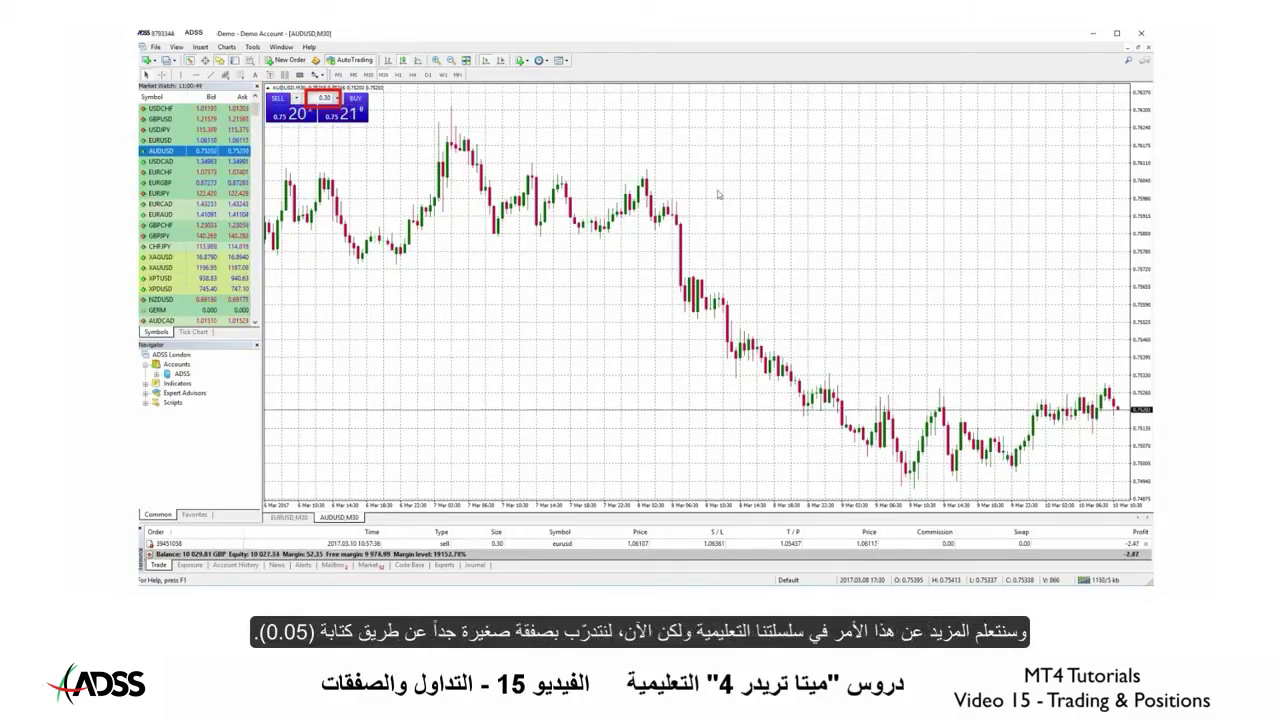
Buy 0.05 lots AUDUSD with one click, then drag take profit to 0.75971 and a stop loss below
double_click(327, 98)
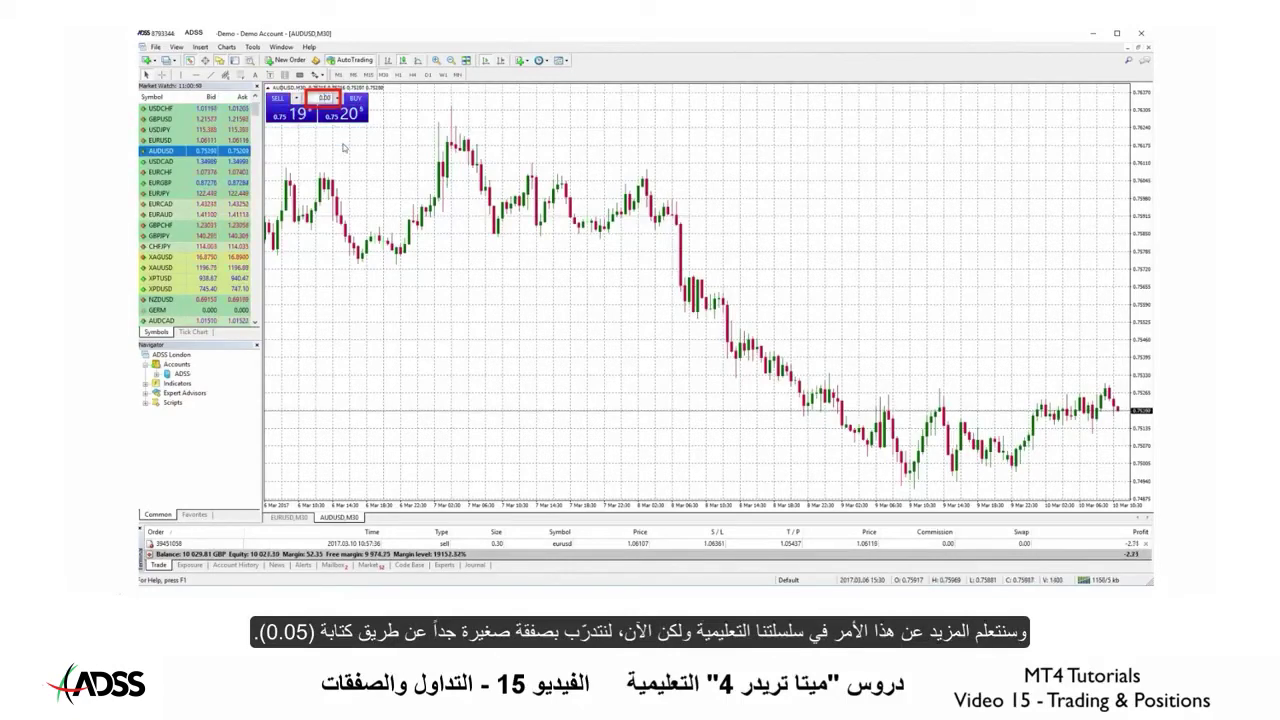
text(0.05)
click(338, 112)
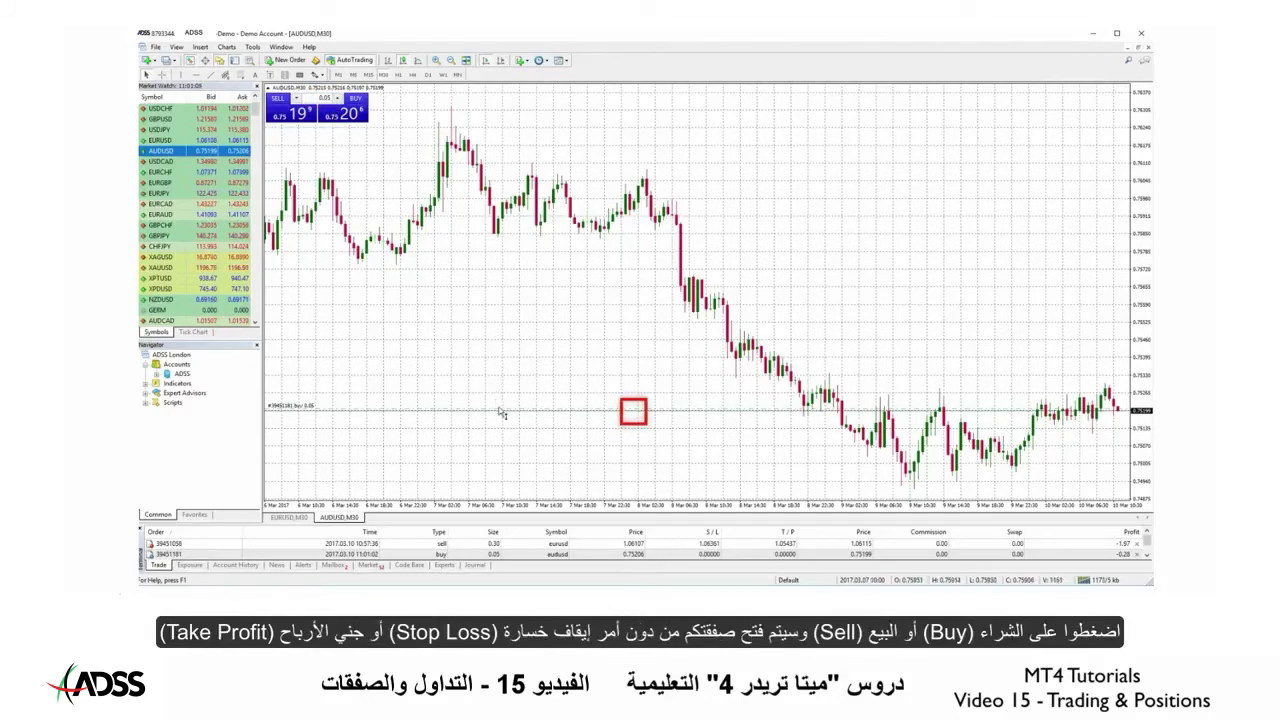
drag(500, 408, 486, 199)
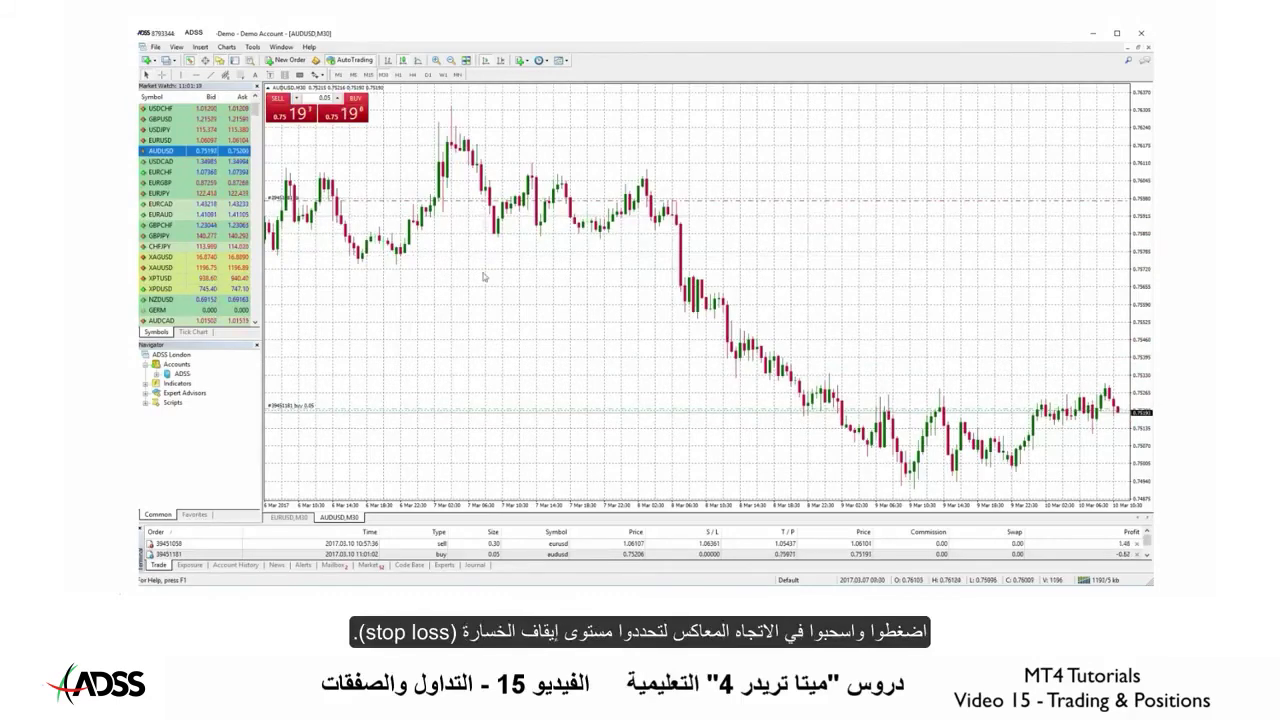
drag(458, 414, 468, 497)
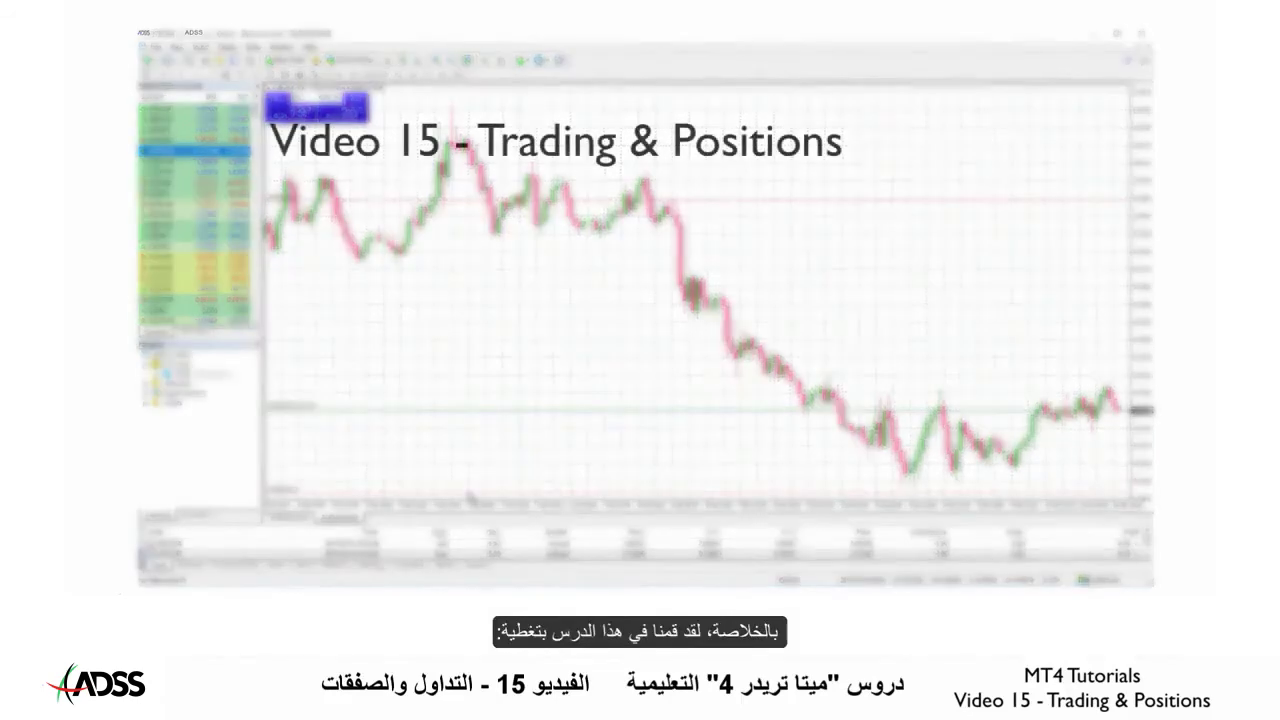